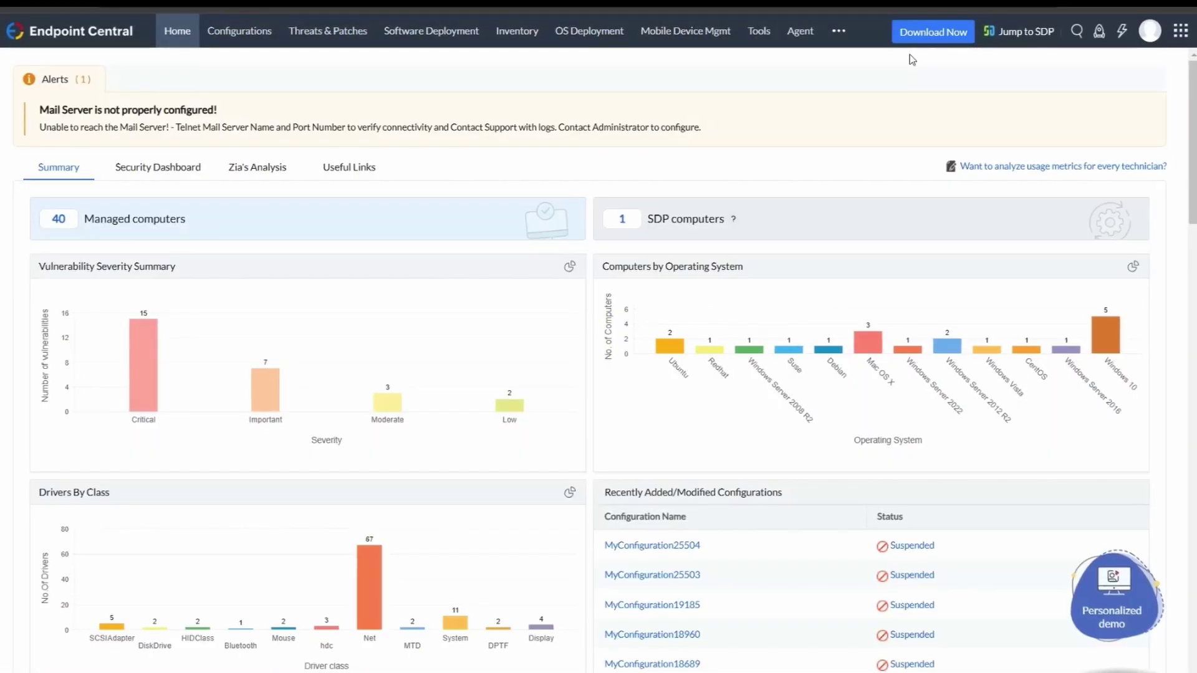
- Show the Predefined Reports list under Threats & Patches > Reports
click(347, 29)
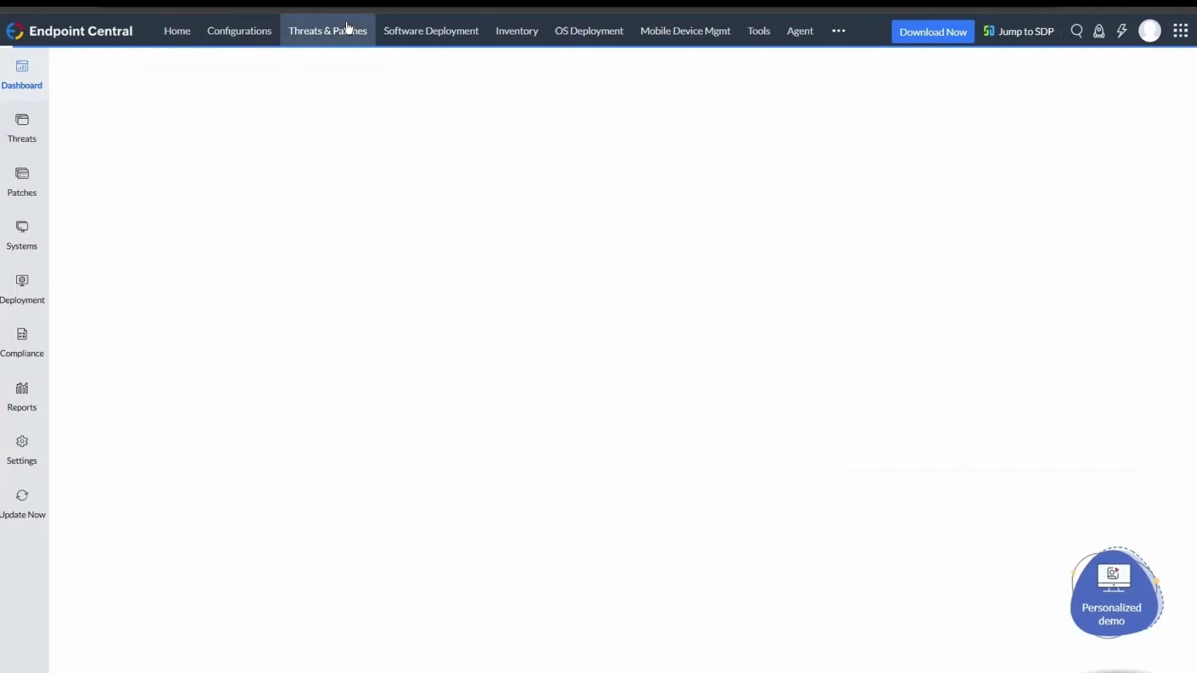
click(11, 384)
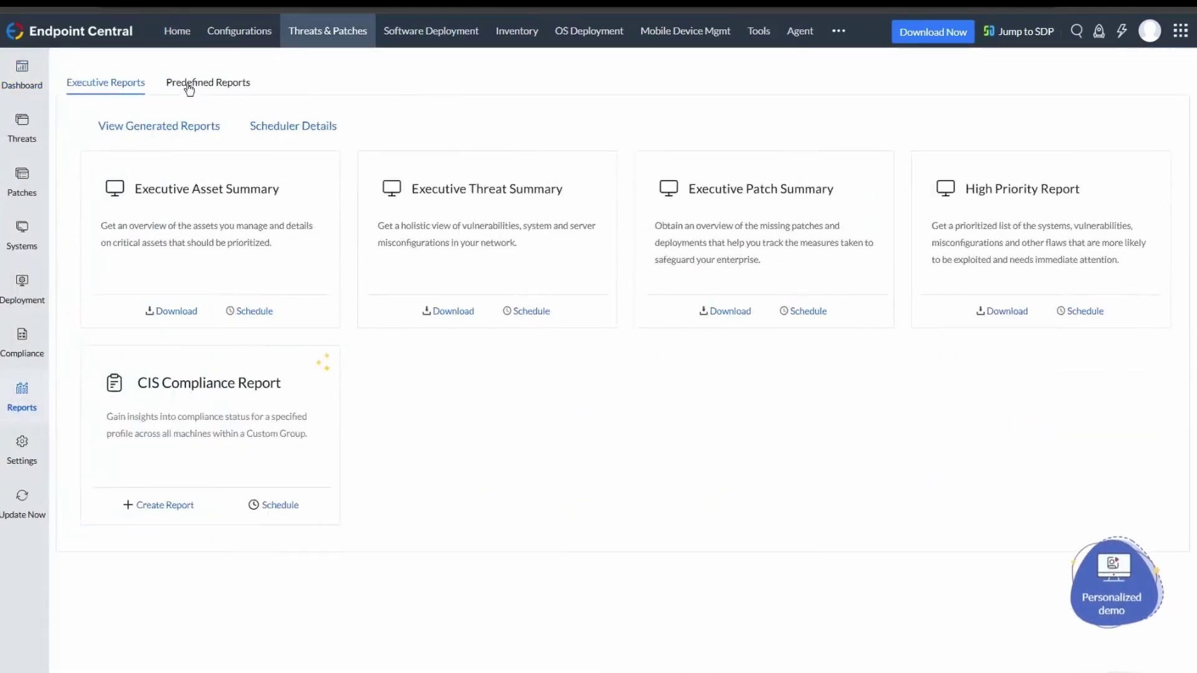
click(189, 86)
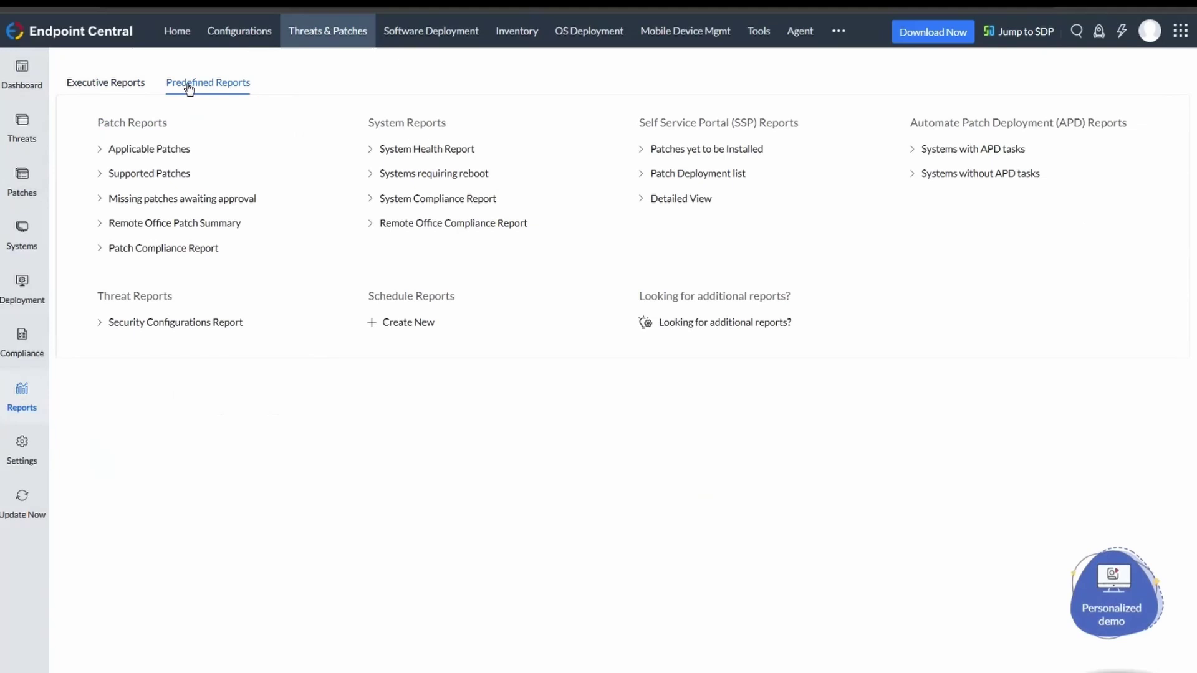
- Open the Applicable Patches report and scroll through its patch table
click(159, 149)
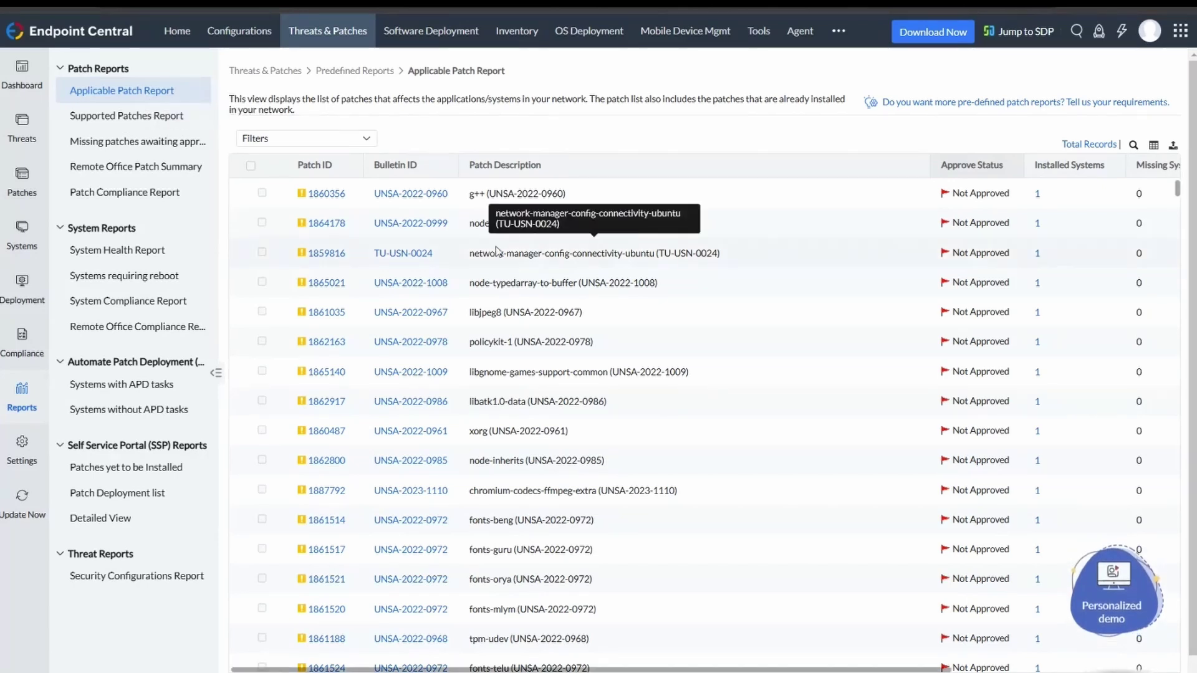
scroll(497, 249, down, 1)
scroll(496, 248, down, 2)
scroll(497, 249, up, 3)
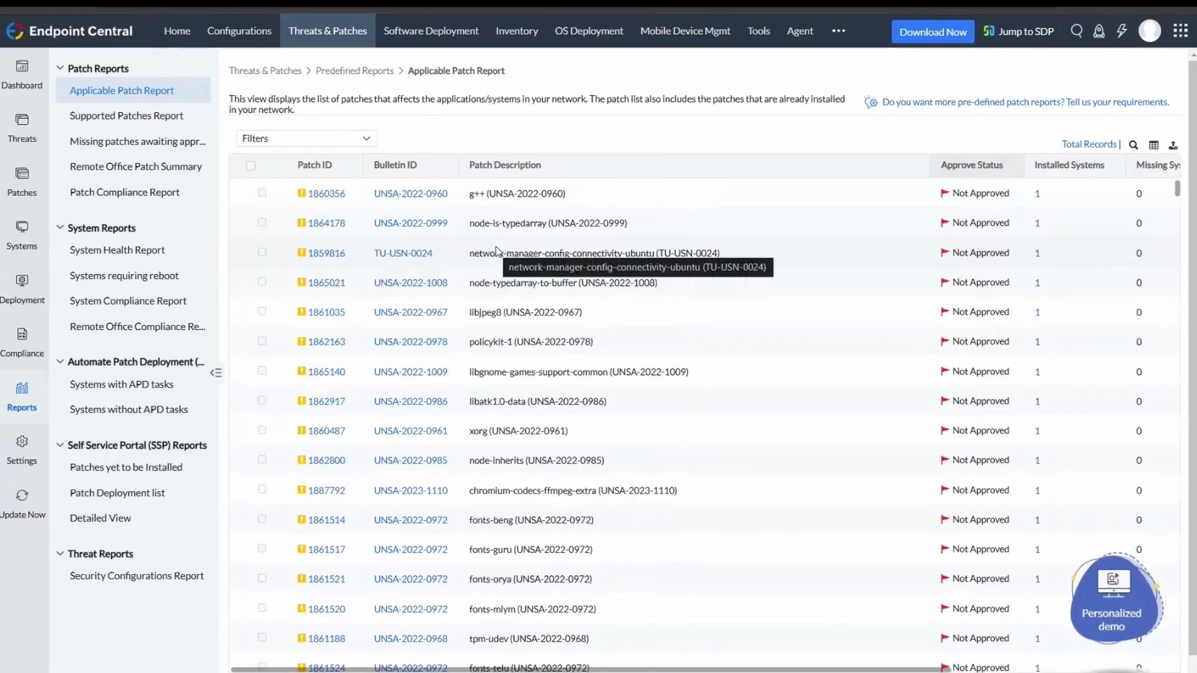
- Filter it to Operating System equal Windows 10 Version 22H2 (x64), then open the Supported Patches Report
click(371, 140)
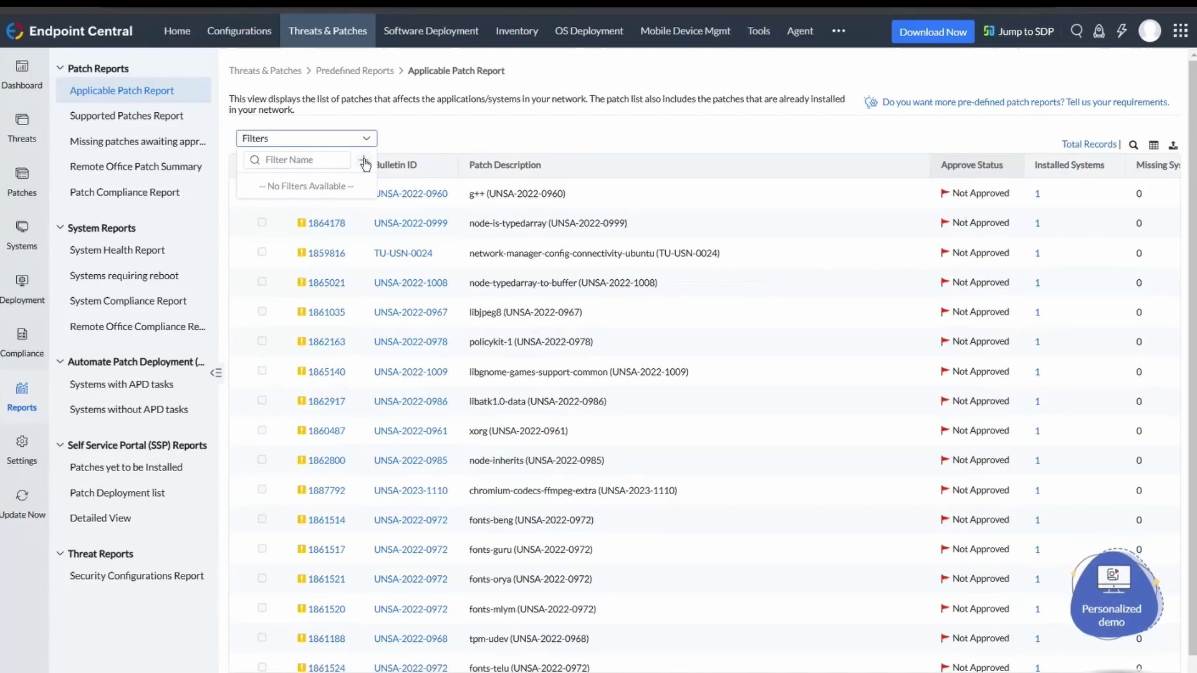
click(366, 164)
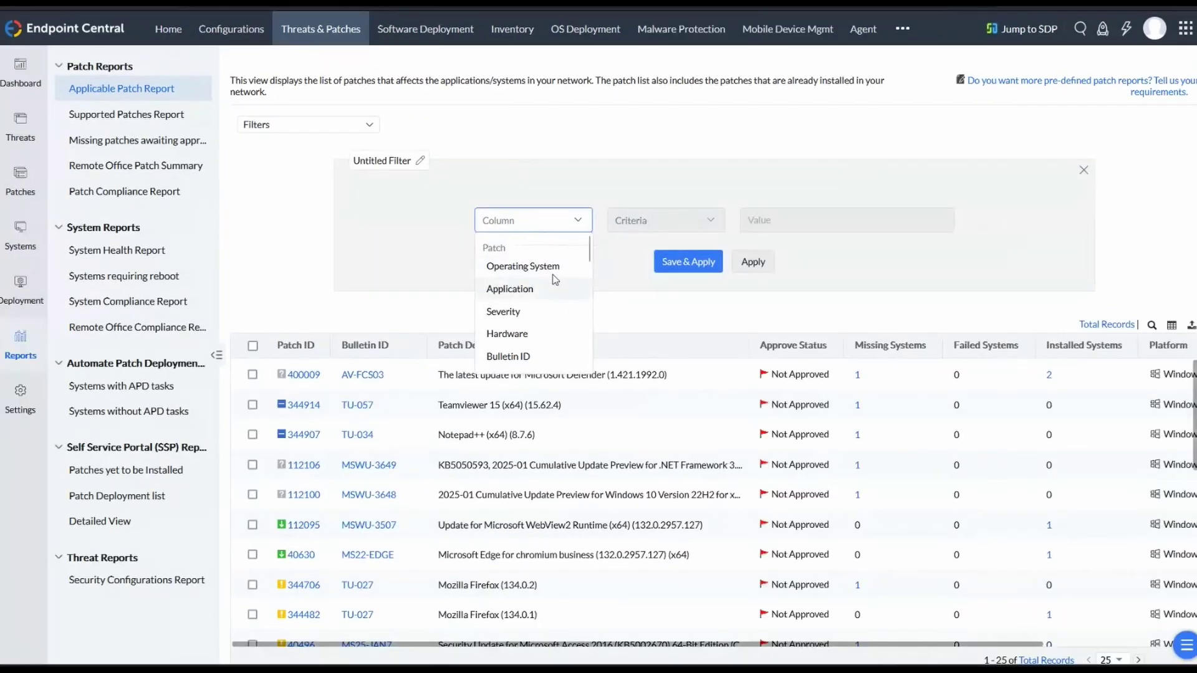
click(553, 269)
click(664, 220)
click(672, 250)
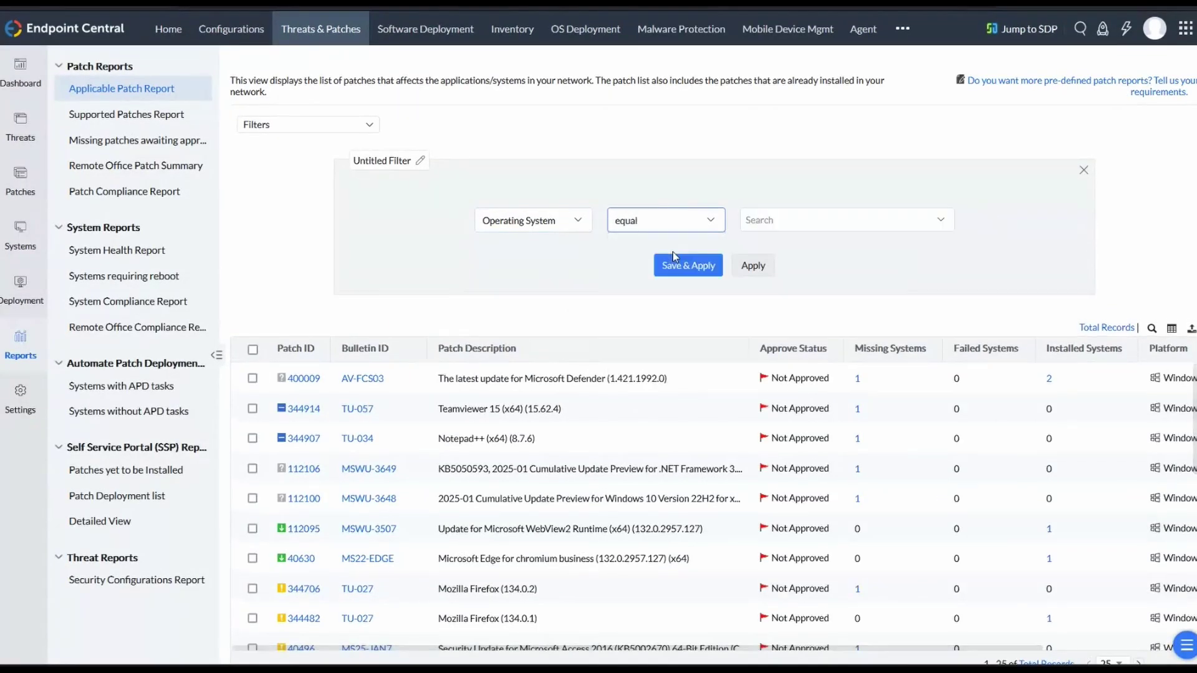
click(780, 221)
click(779, 268)
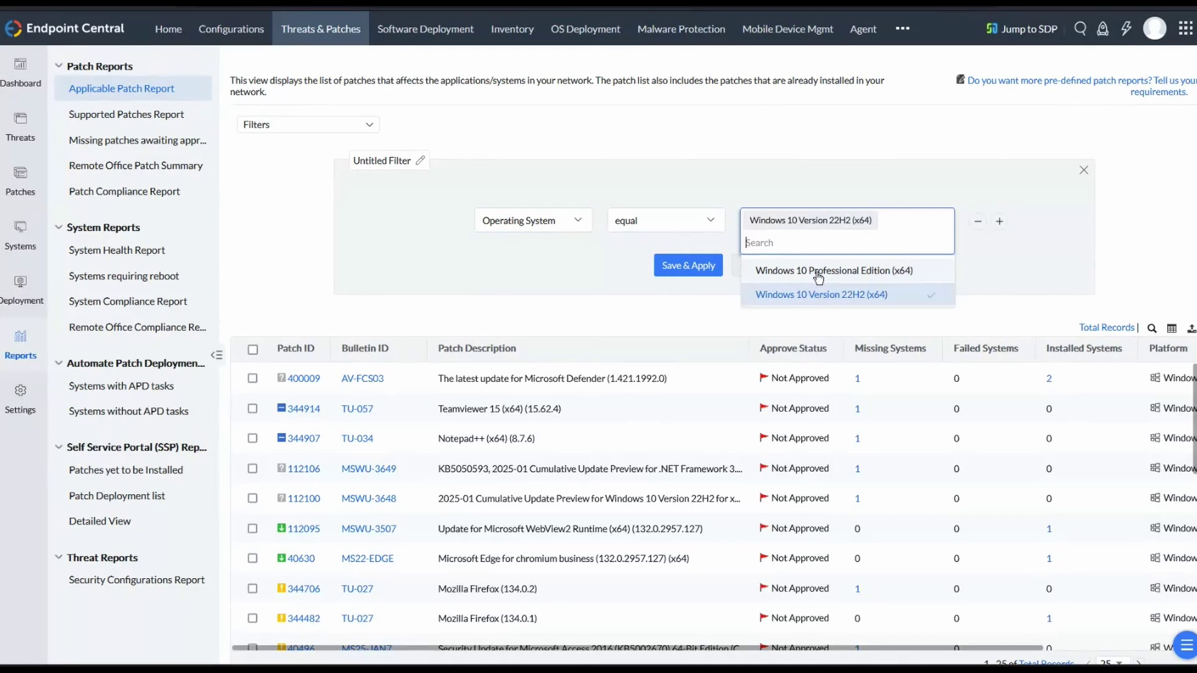
click(672, 308)
click(752, 266)
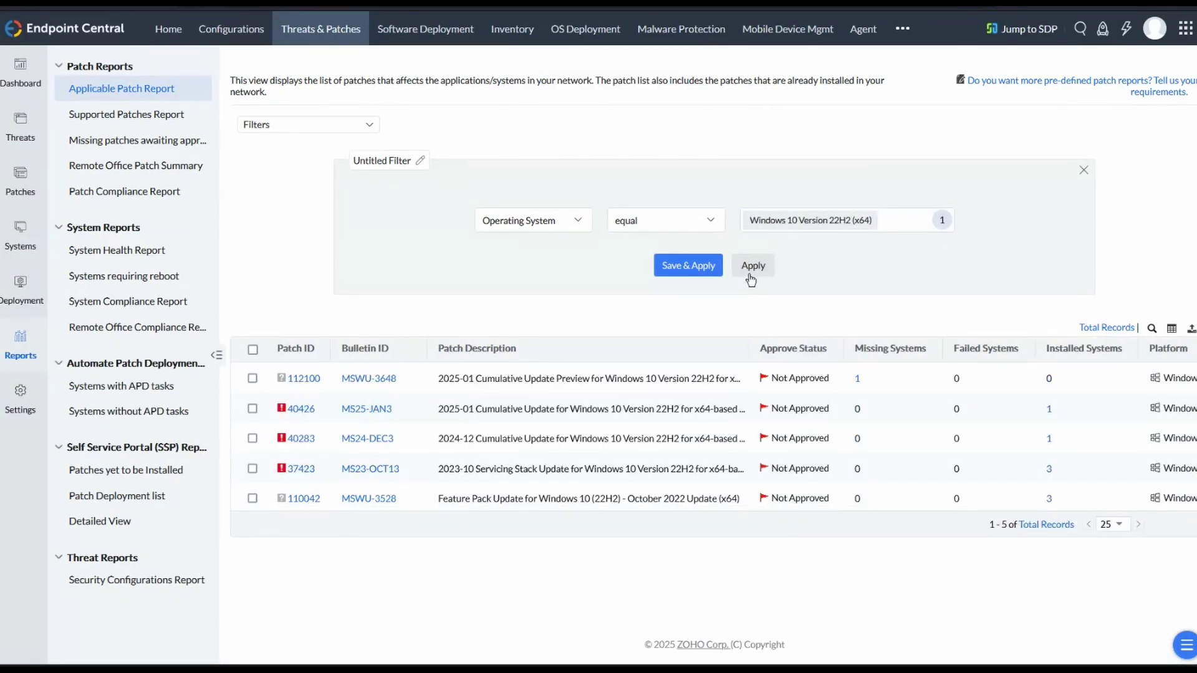
click(120, 117)
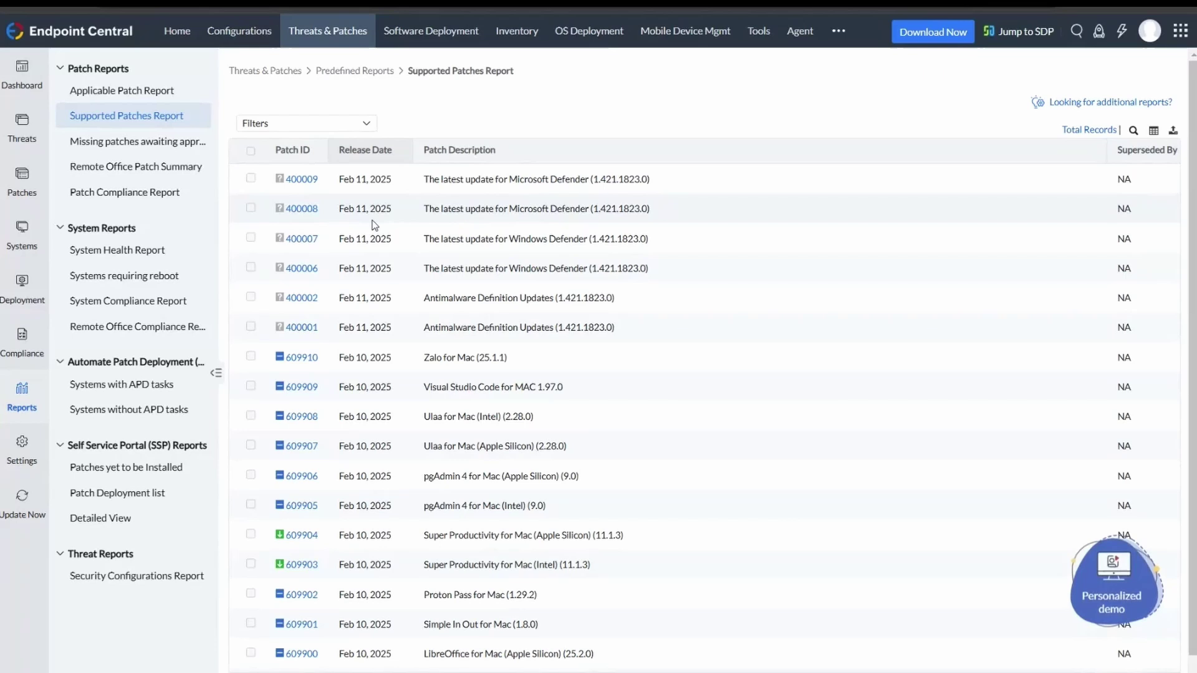
- Review the Supported Patches Report, then the Missing patches awaiting approval report
scroll(374, 224, down, 5)
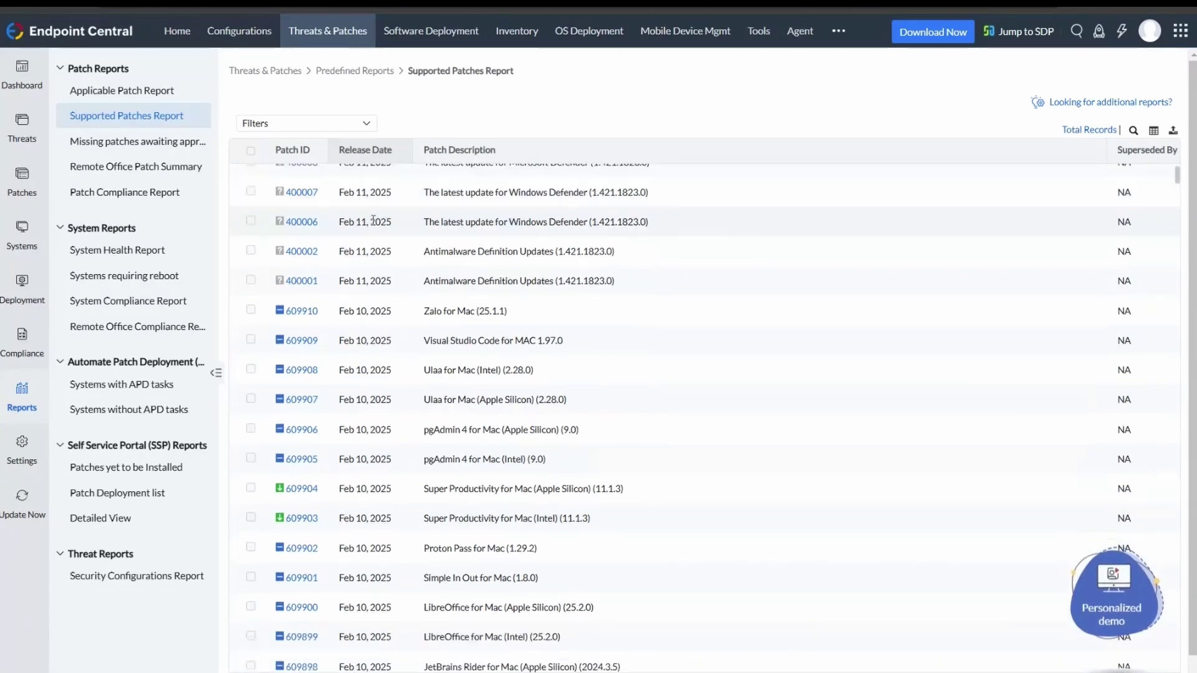
scroll(373, 219, up, 5)
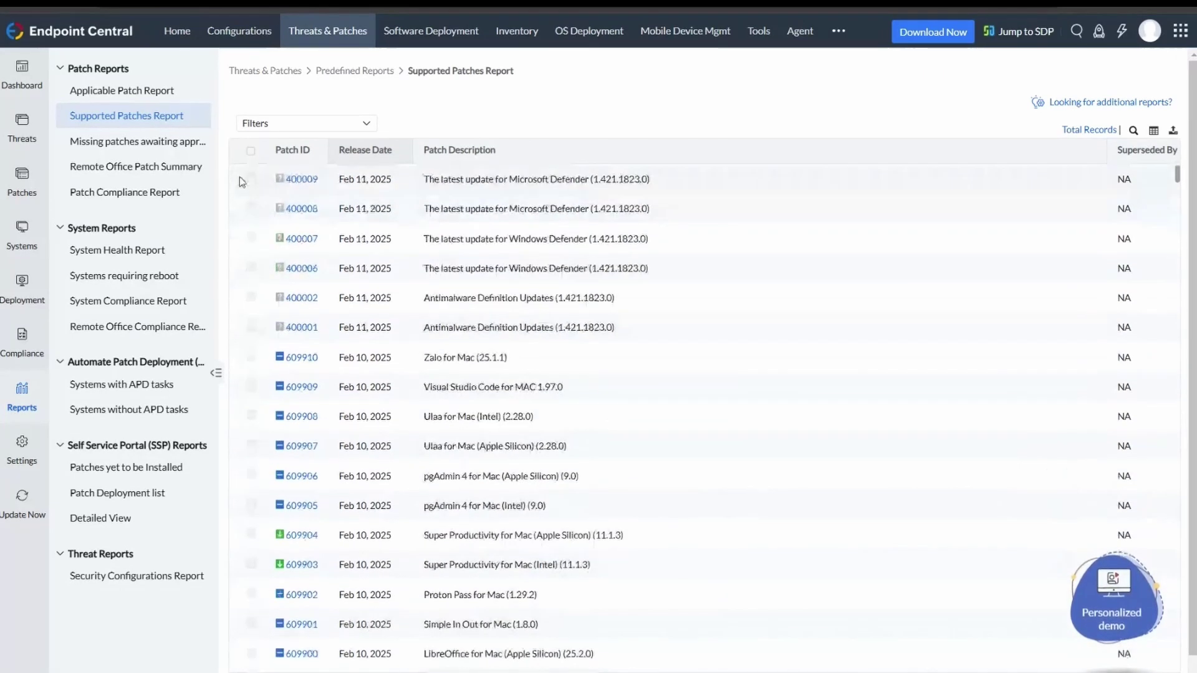
scroll(378, 244, down, 1)
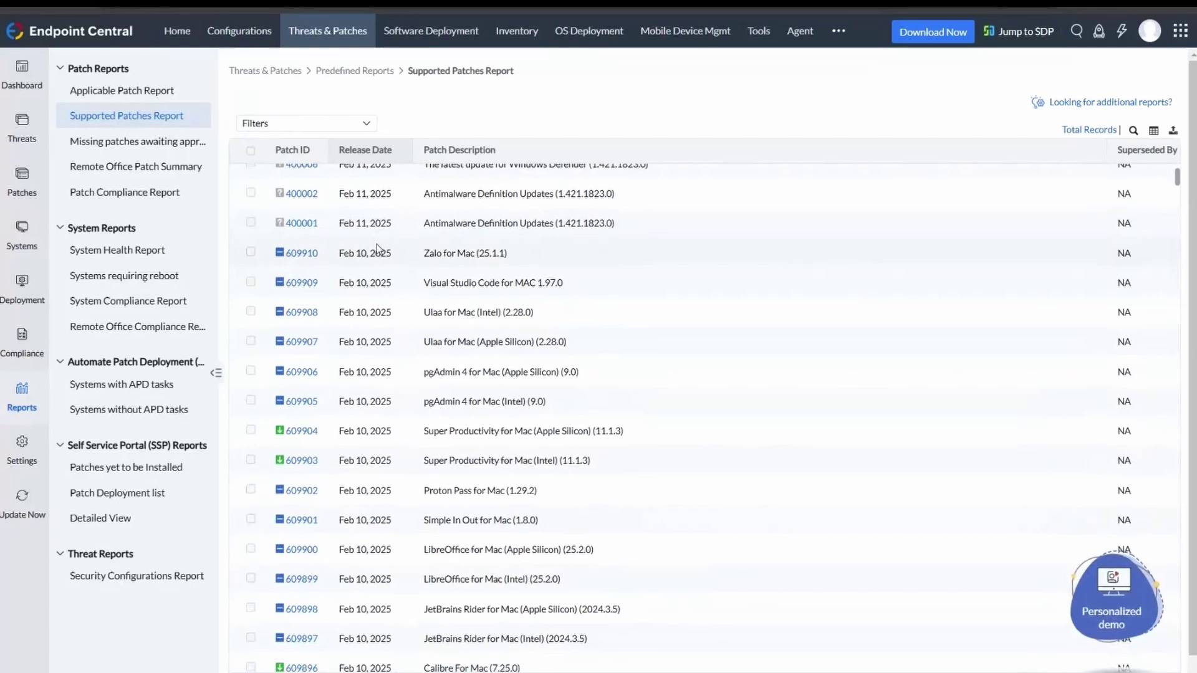
scroll(377, 245, up, 3)
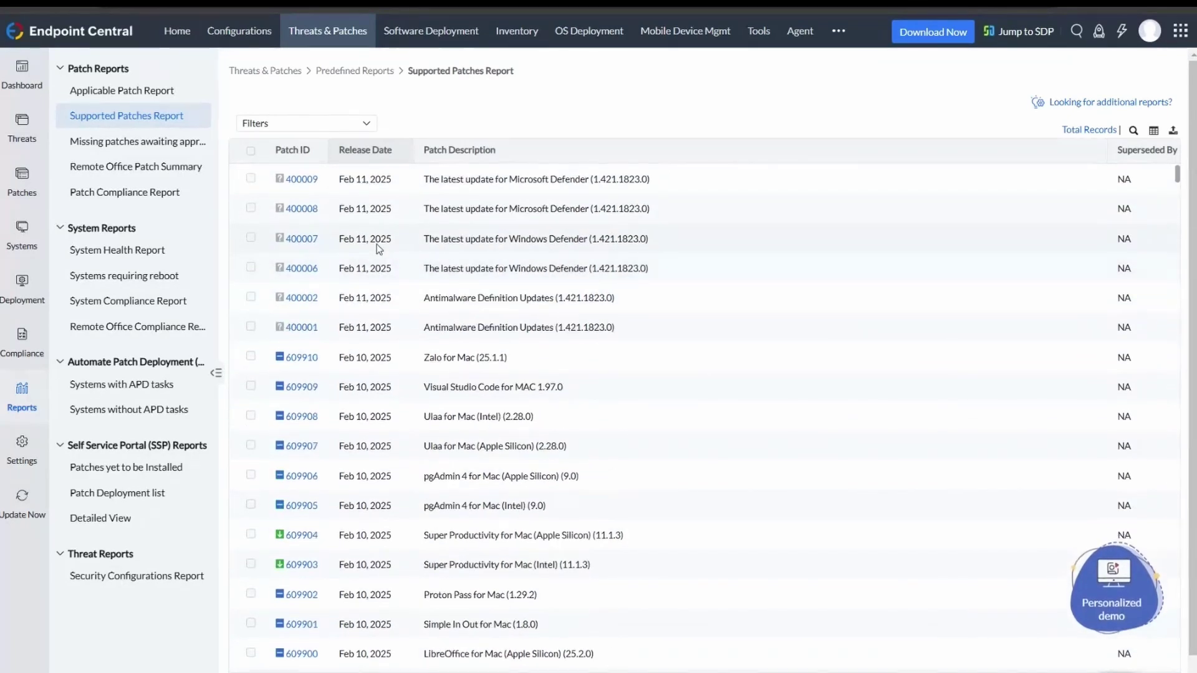
click(138, 143)
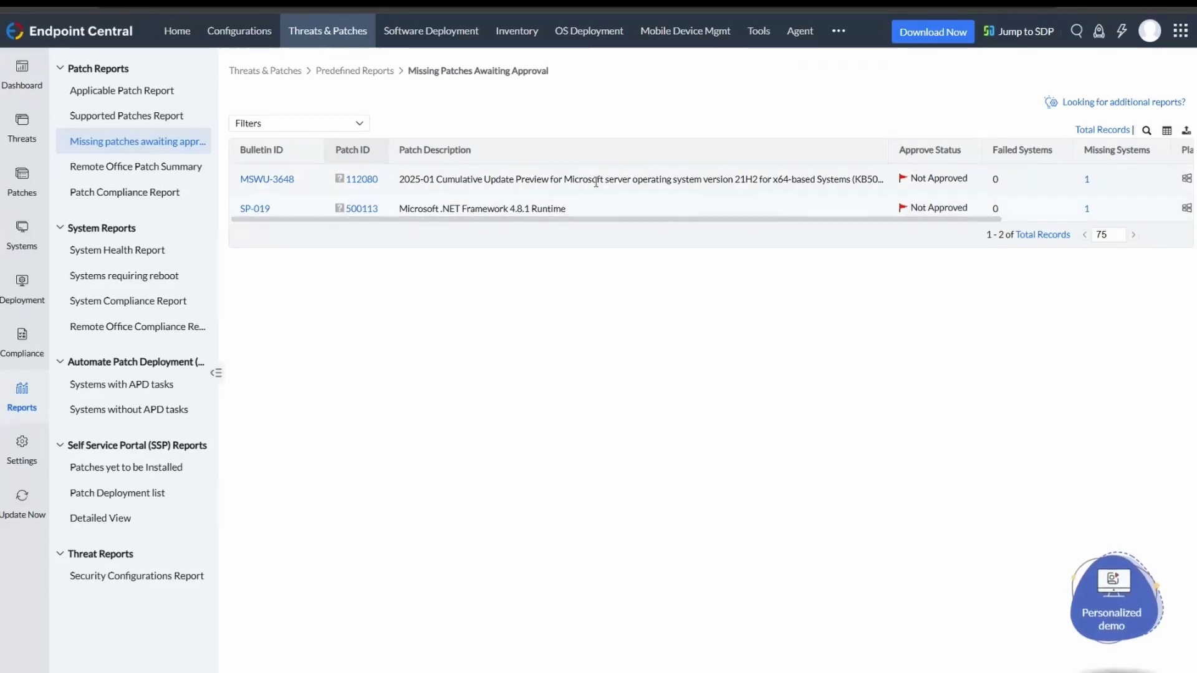
scroll(487, 187, right, 3)
scroll(596, 182, left, 3)
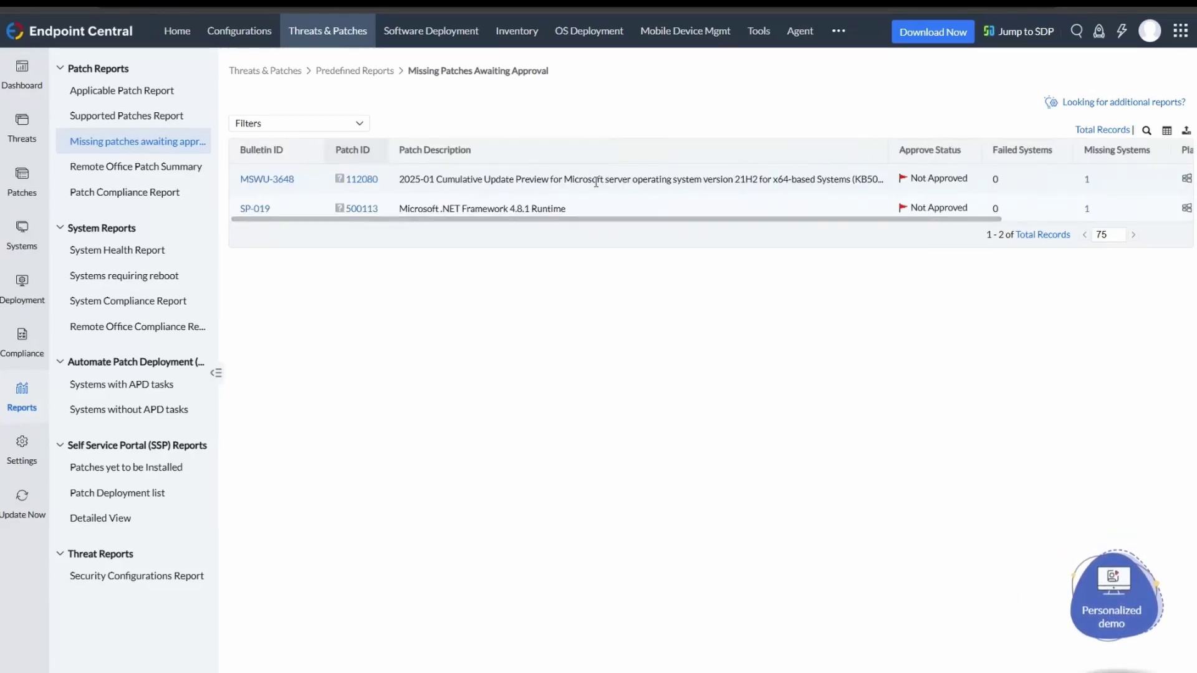
- Open the Remote Office Patch Summary covering the seven remote offices
click(172, 168)
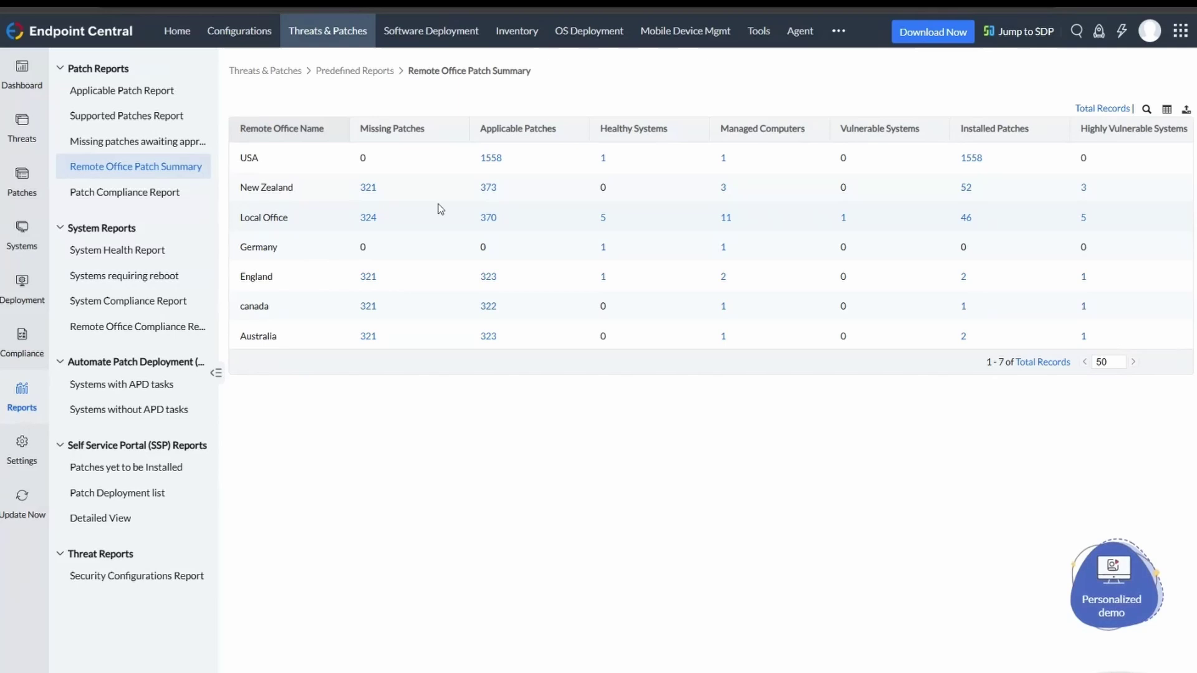
scroll(439, 209, right, 1)
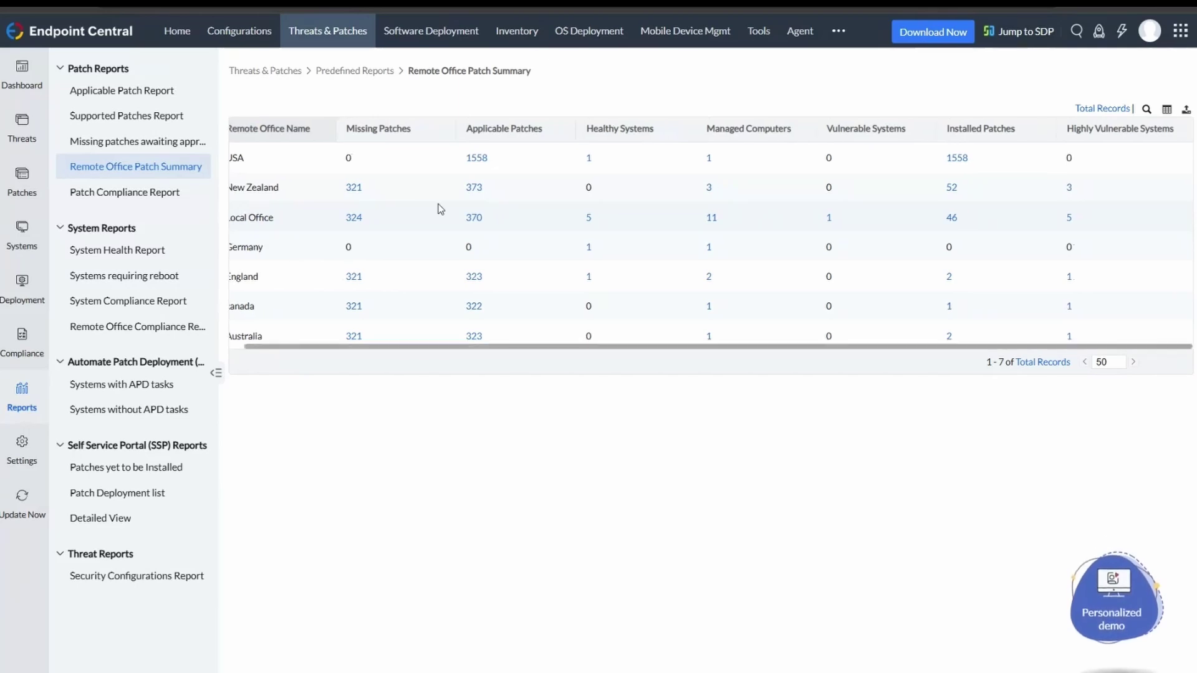
scroll(436, 209, left, 1)
- Open the Patch Compliance Report showing the 85% threshold and 83% overall compliance
click(145, 199)
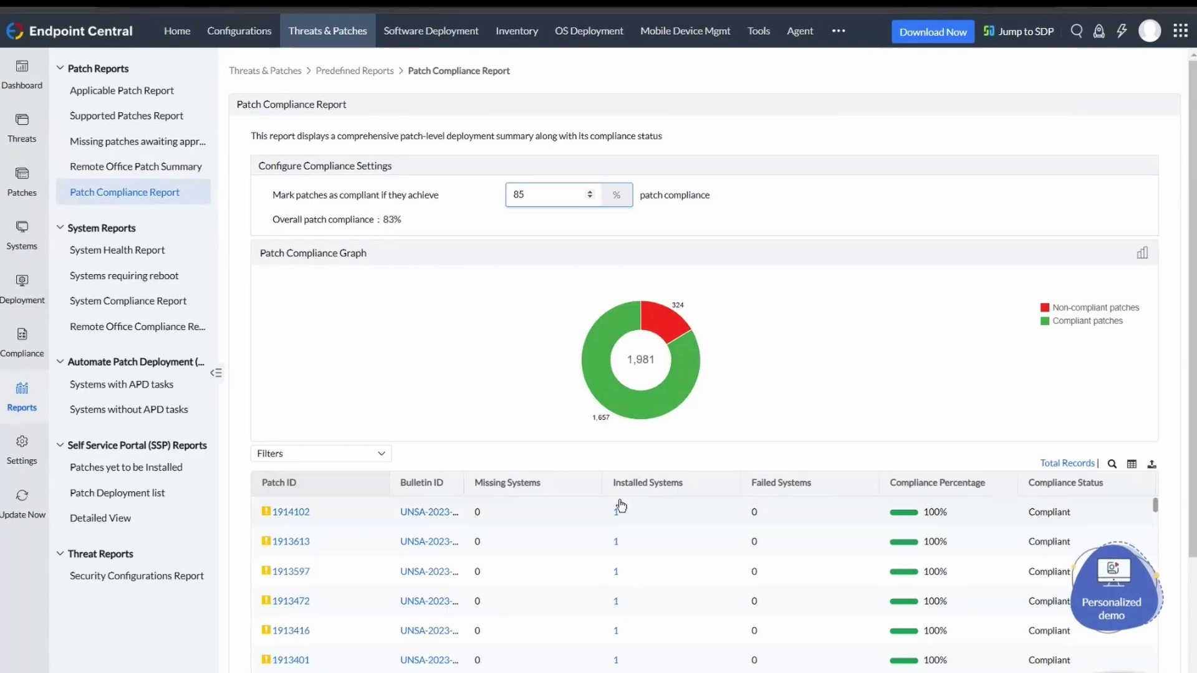
scroll(614, 502, down, 5)
scroll(619, 584, up, 3)
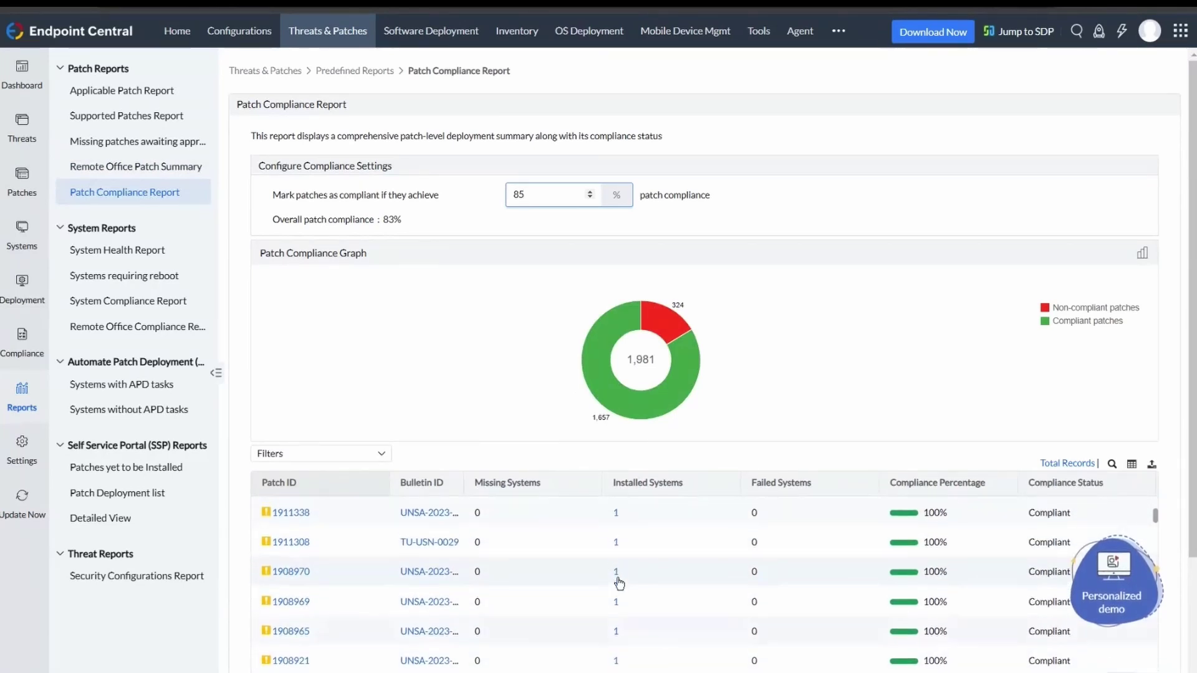
scroll(619, 584, up, 2)
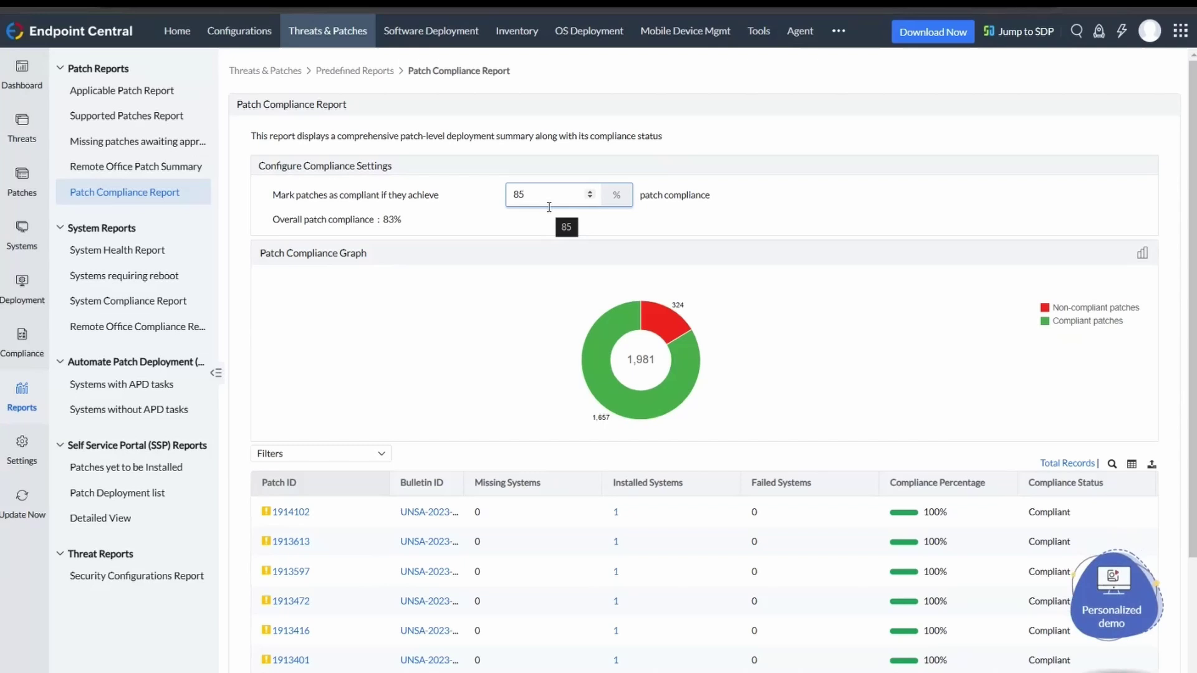
- Change the Mark patches as compliant threshold from 85% to 88%
key(BackSpace)
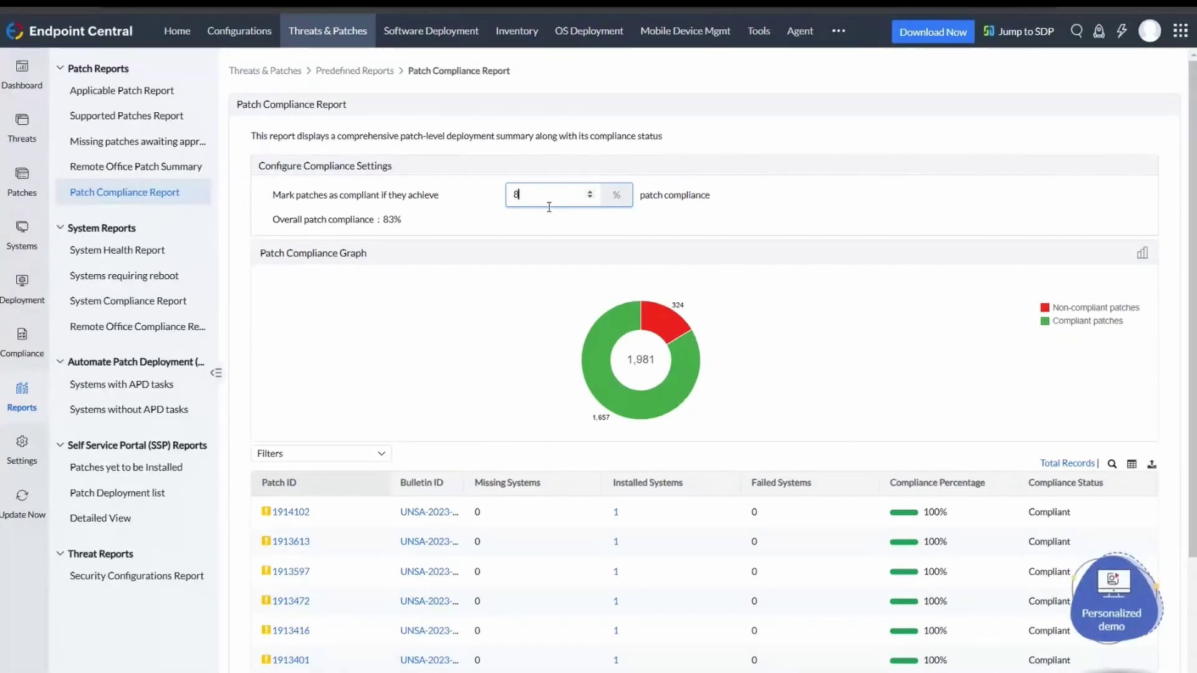
text(8)
click(156, 249)
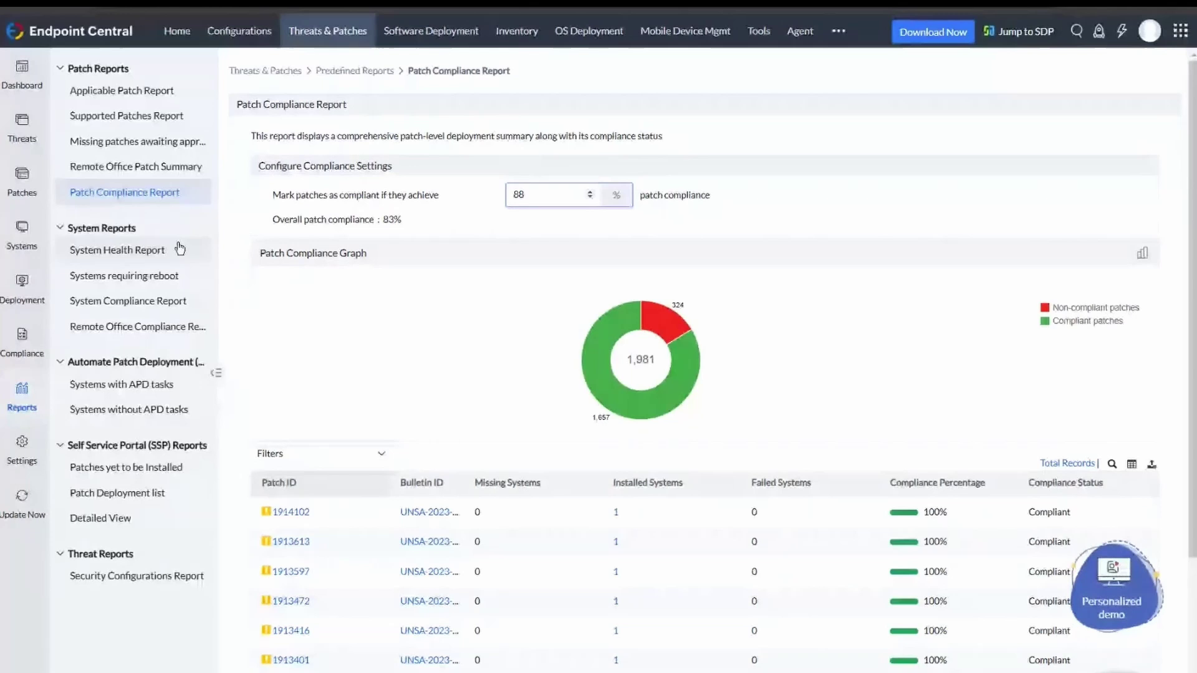
- Review the System Health Report, then open Systems requiring reboot listing 2 computers
click(190, 251)
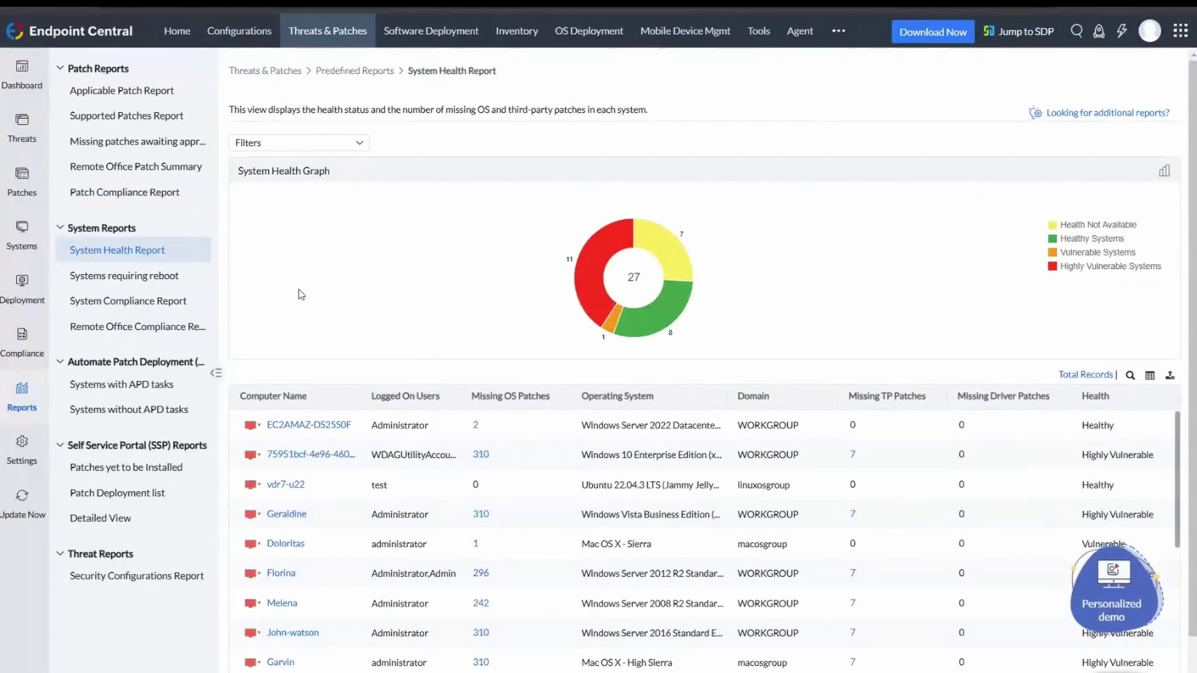
scroll(521, 461, down, 3)
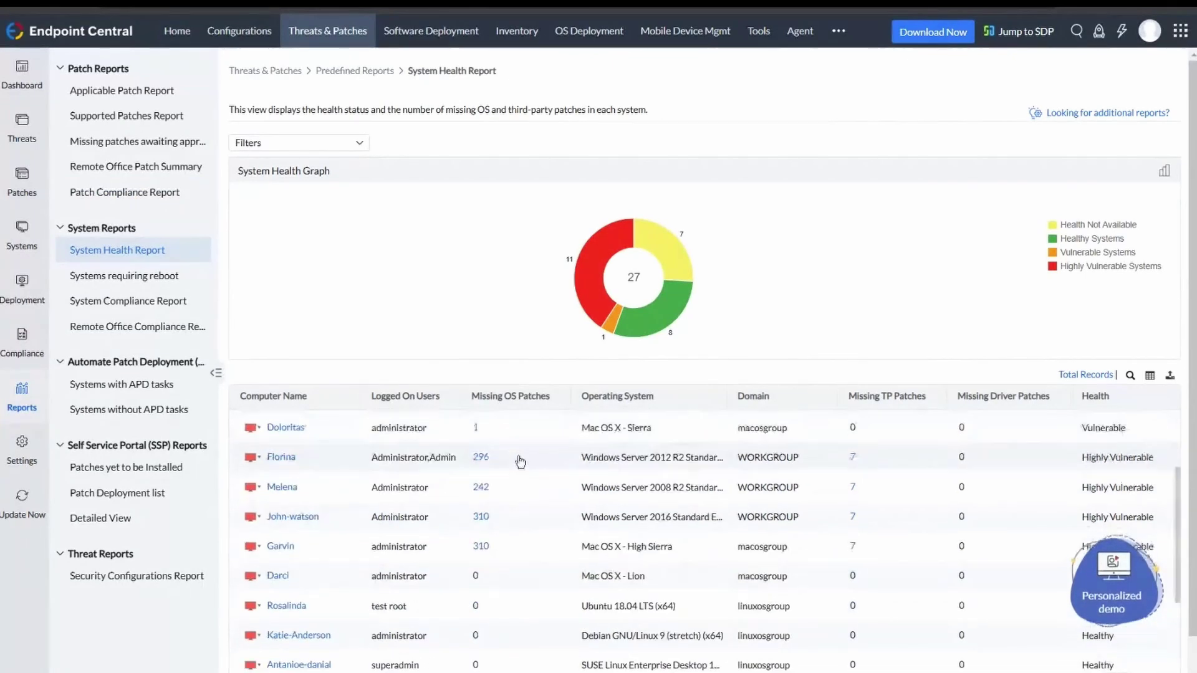
scroll(521, 462, up, 3)
scroll(521, 461, right, 3)
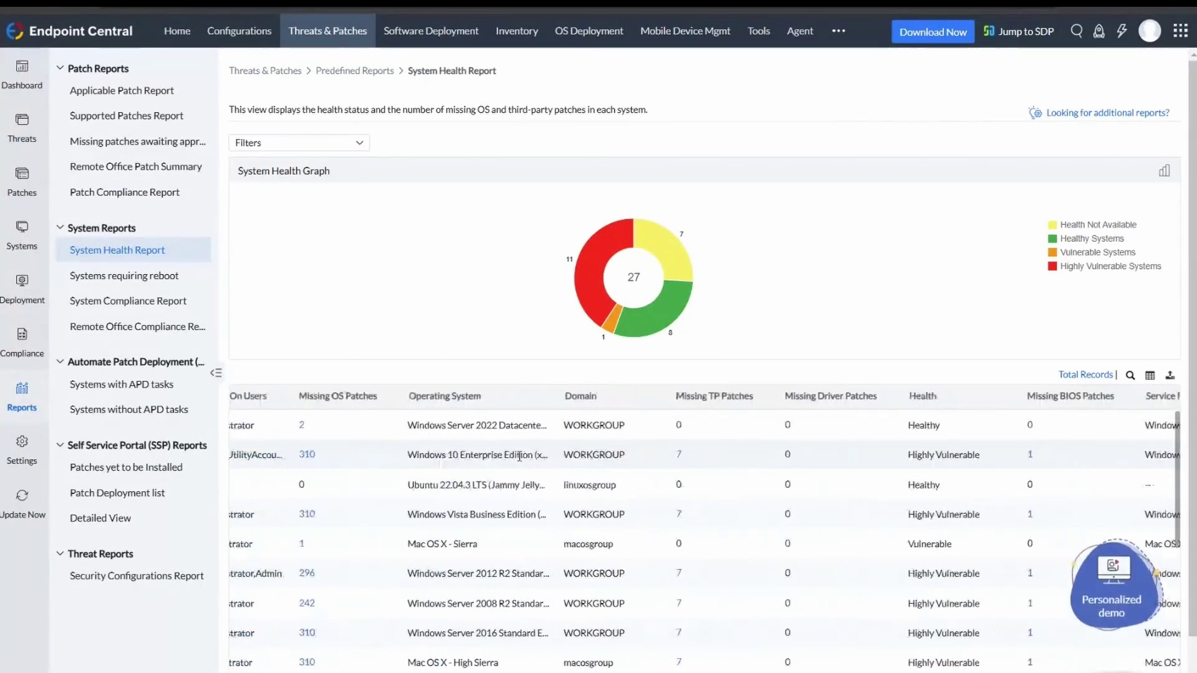
scroll(499, 464, left, 3)
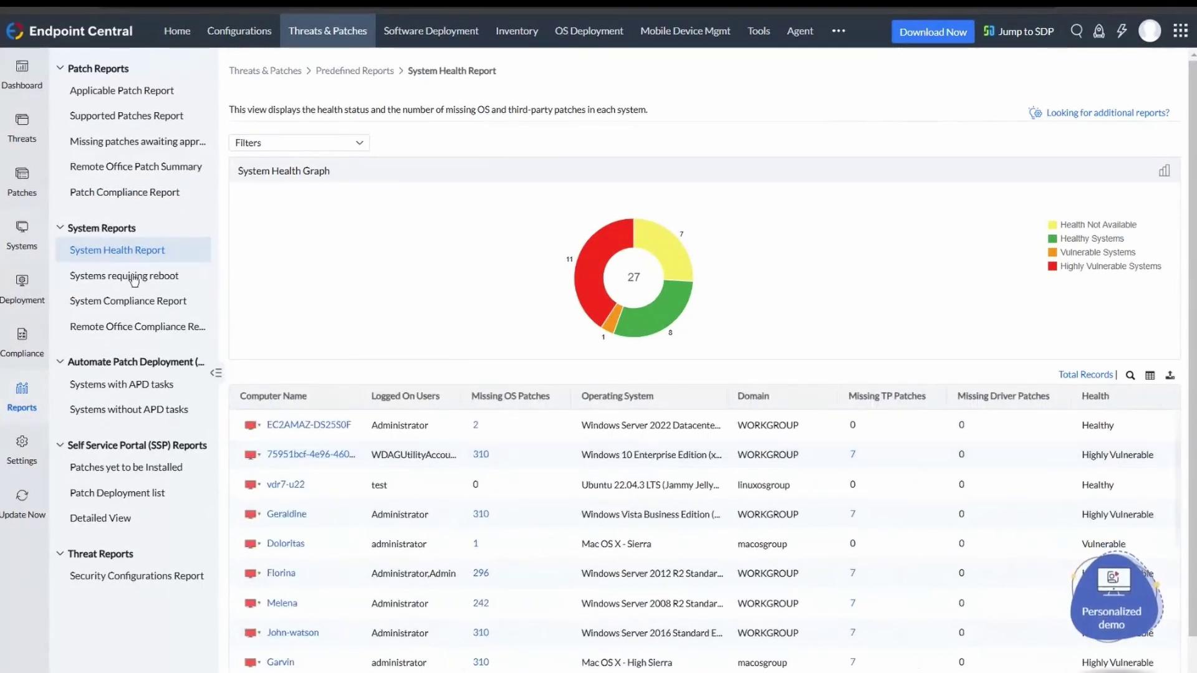
click(135, 277)
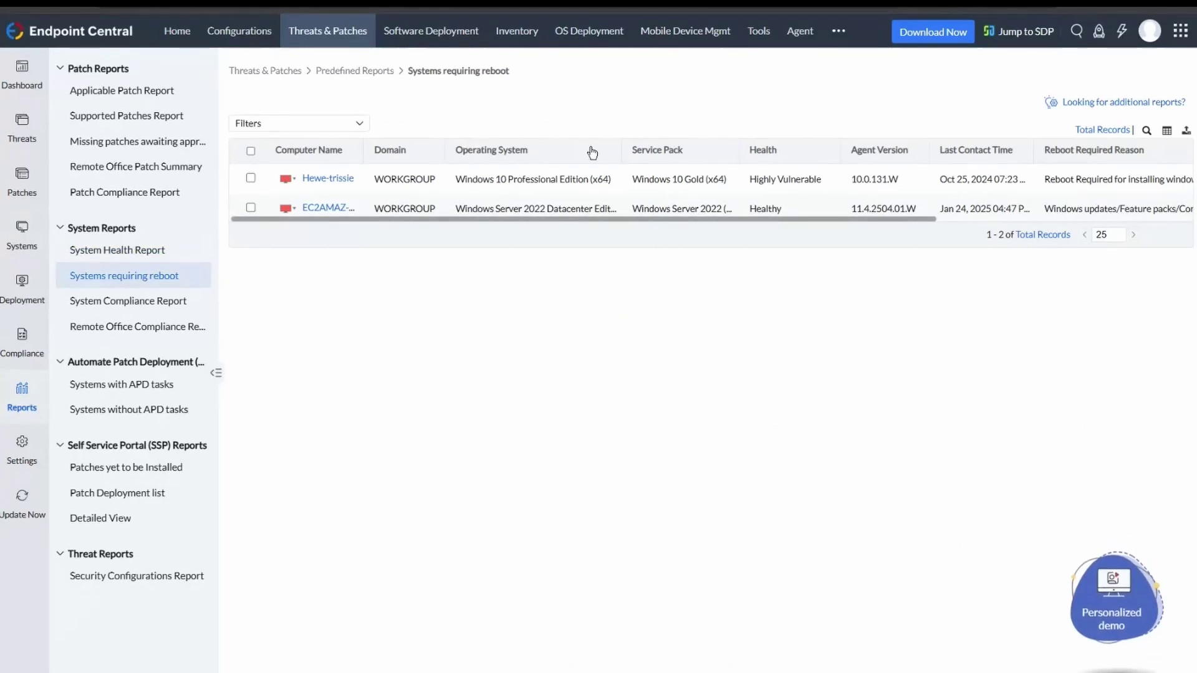
scroll(652, 187, right, 3)
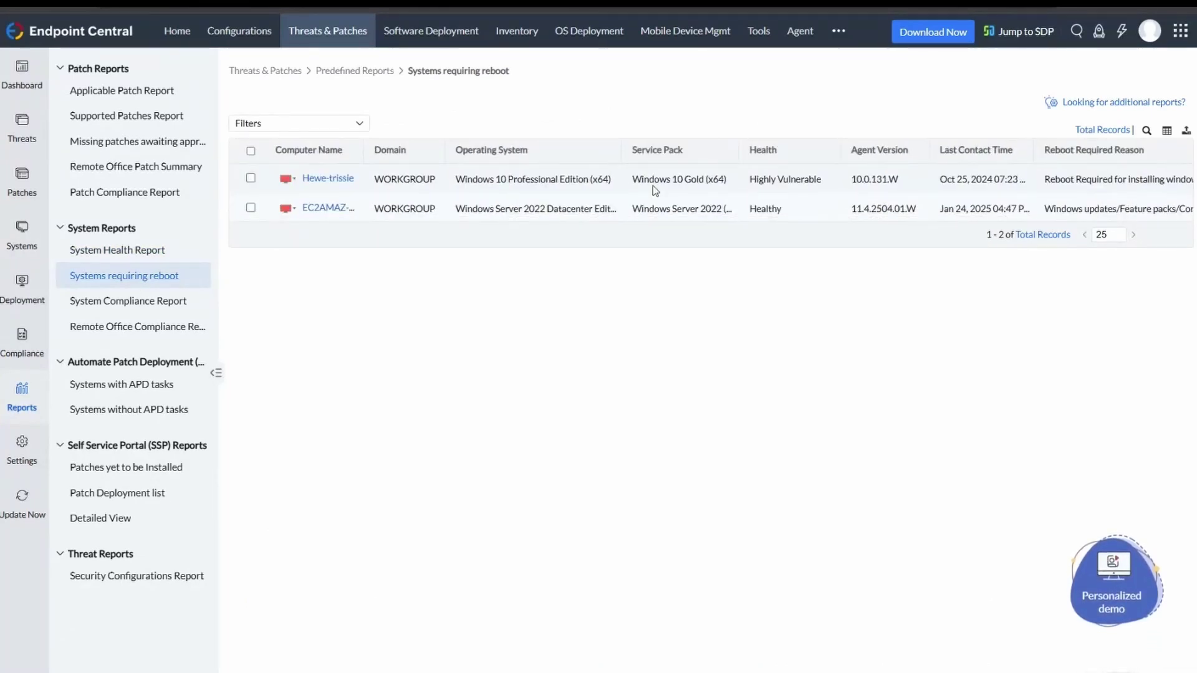
- Review the System Compliance Report, then open the Remote Office Compliance Report (5 non-compliant, 2 compliant)
click(132, 303)
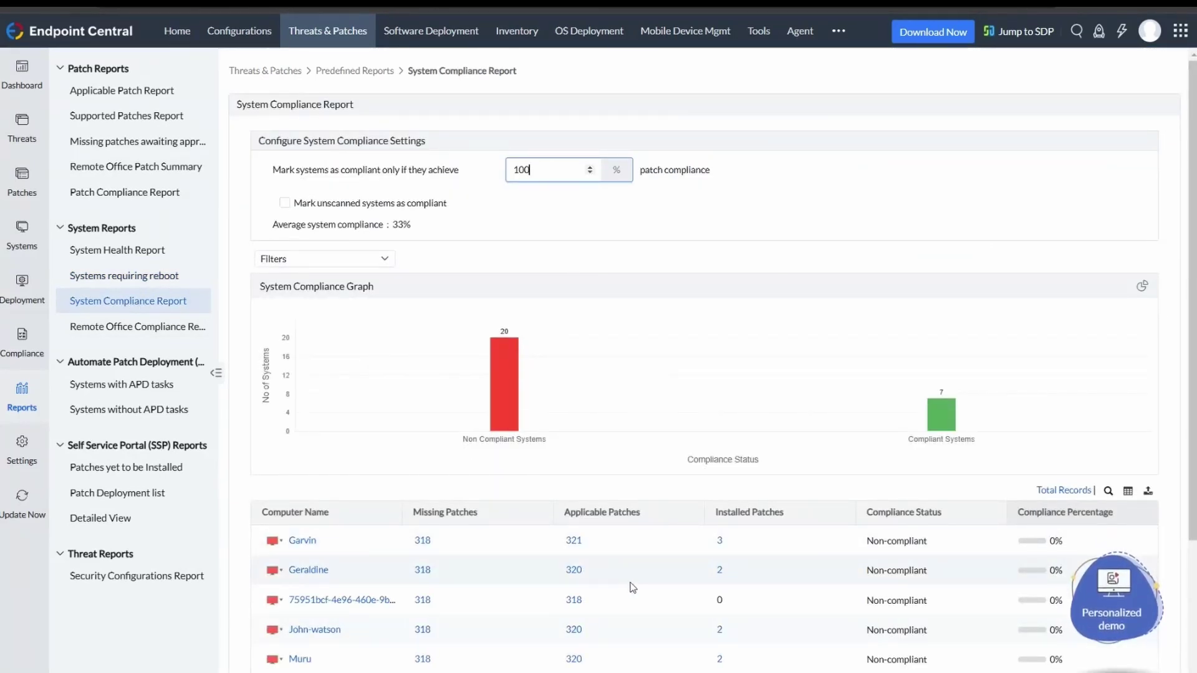
scroll(633, 587, down, 3)
scroll(633, 587, up, 3)
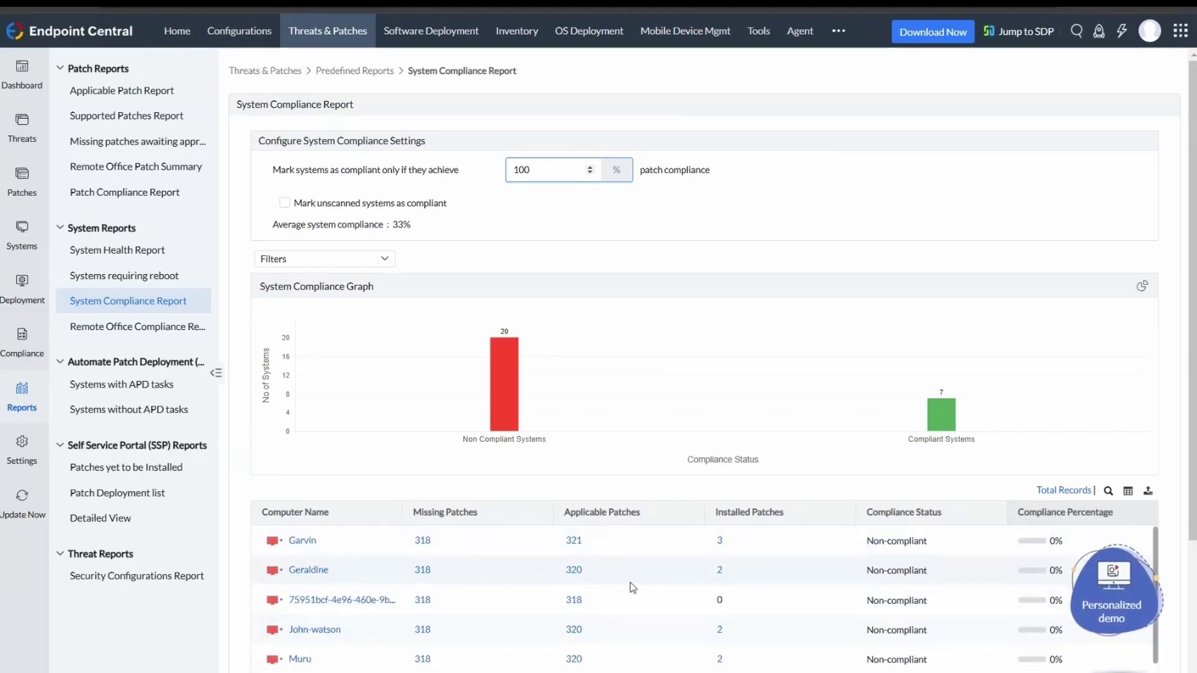
scroll(633, 587, down, 1)
scroll(632, 588, down, 2)
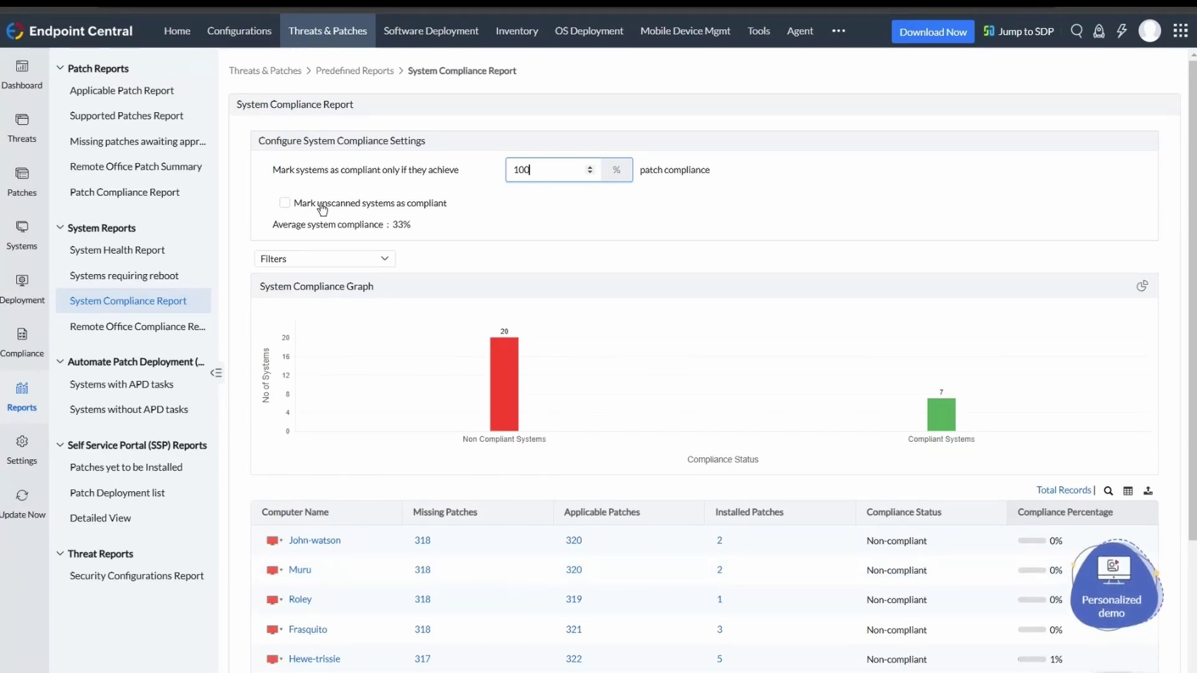
click(139, 336)
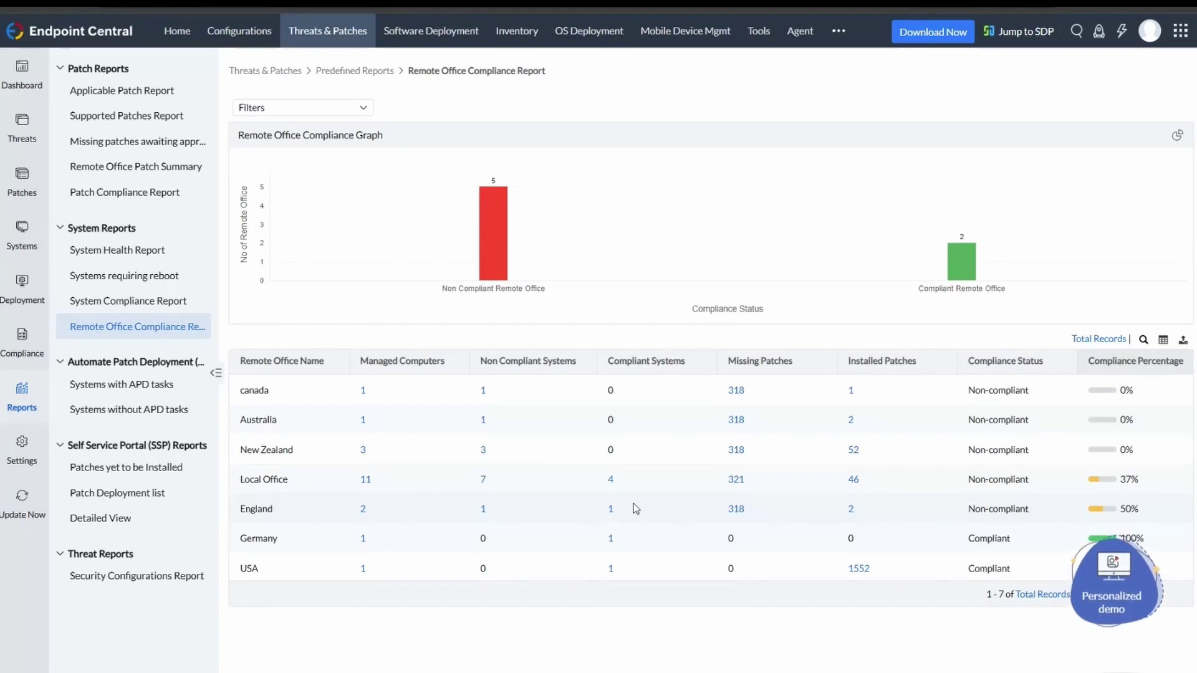
- View Systems with APD tasks, then Systems without APD tasks listing 8 computers
click(153, 387)
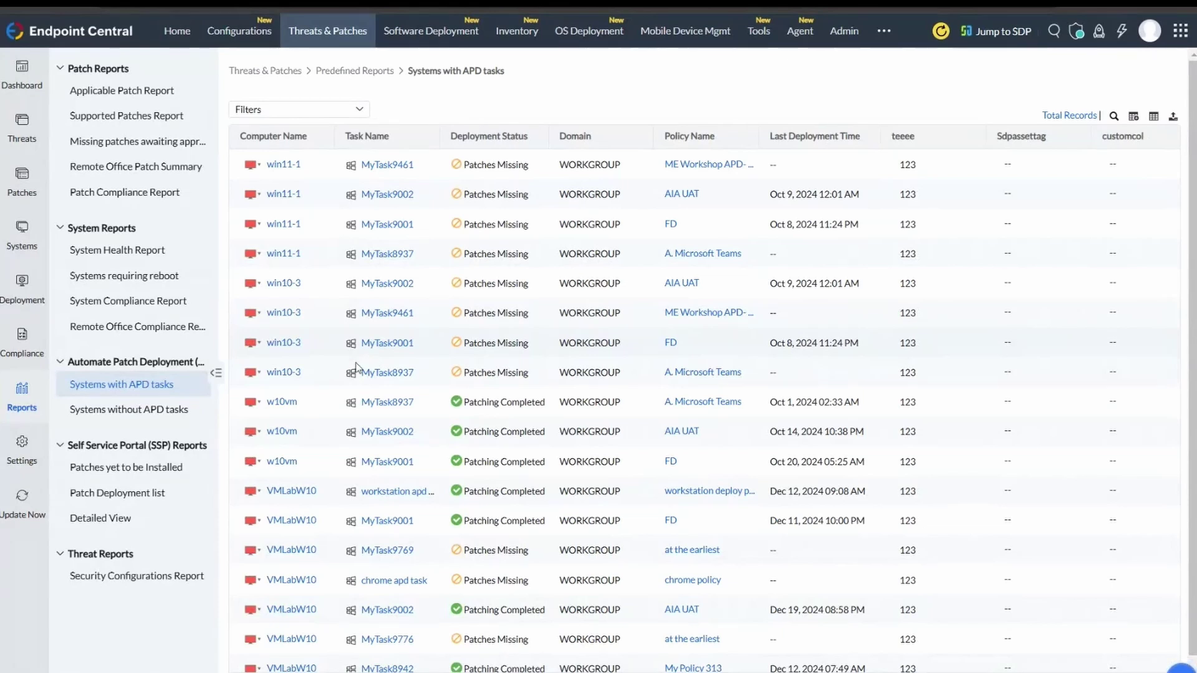
click(176, 412)
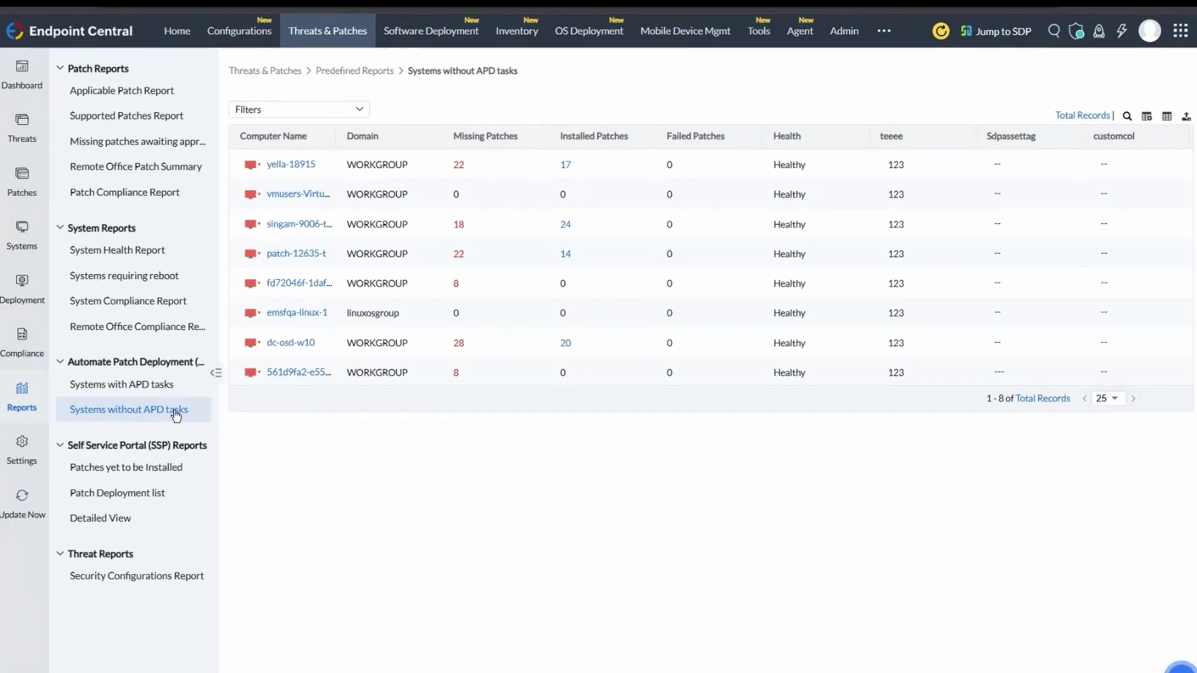
- Browse Patches yet to be Installed and Patch Deployment list, ending on the SSP Detailed View showing patches 40304 and 40302
click(176, 473)
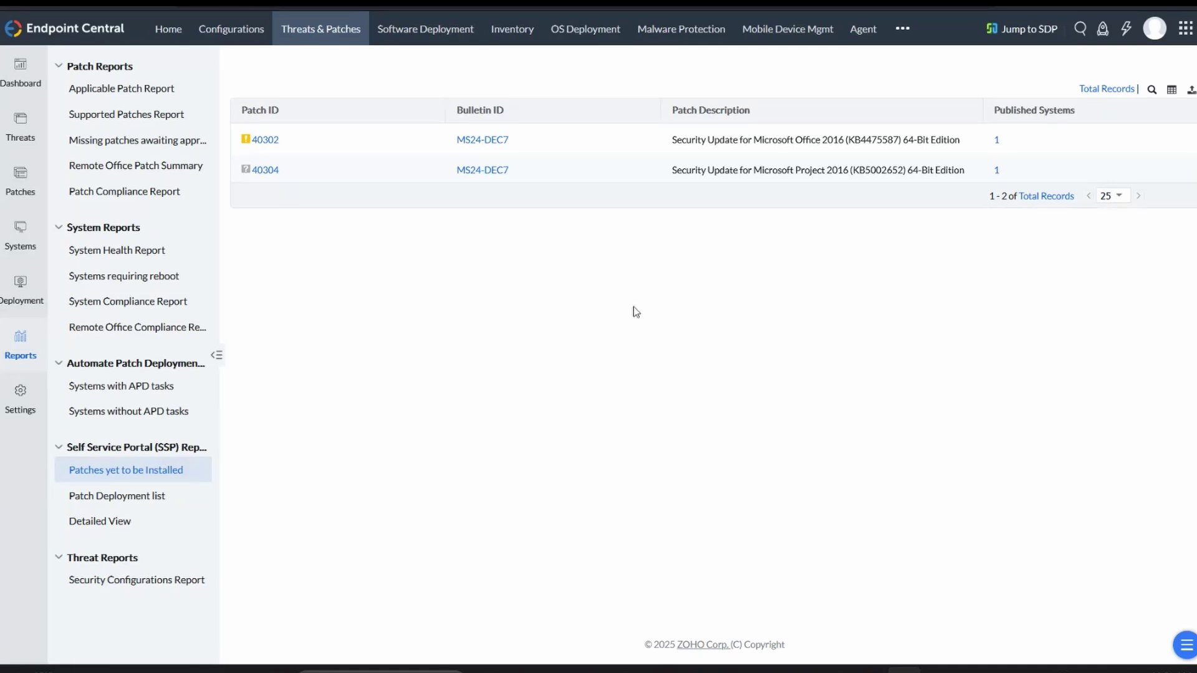
click(149, 496)
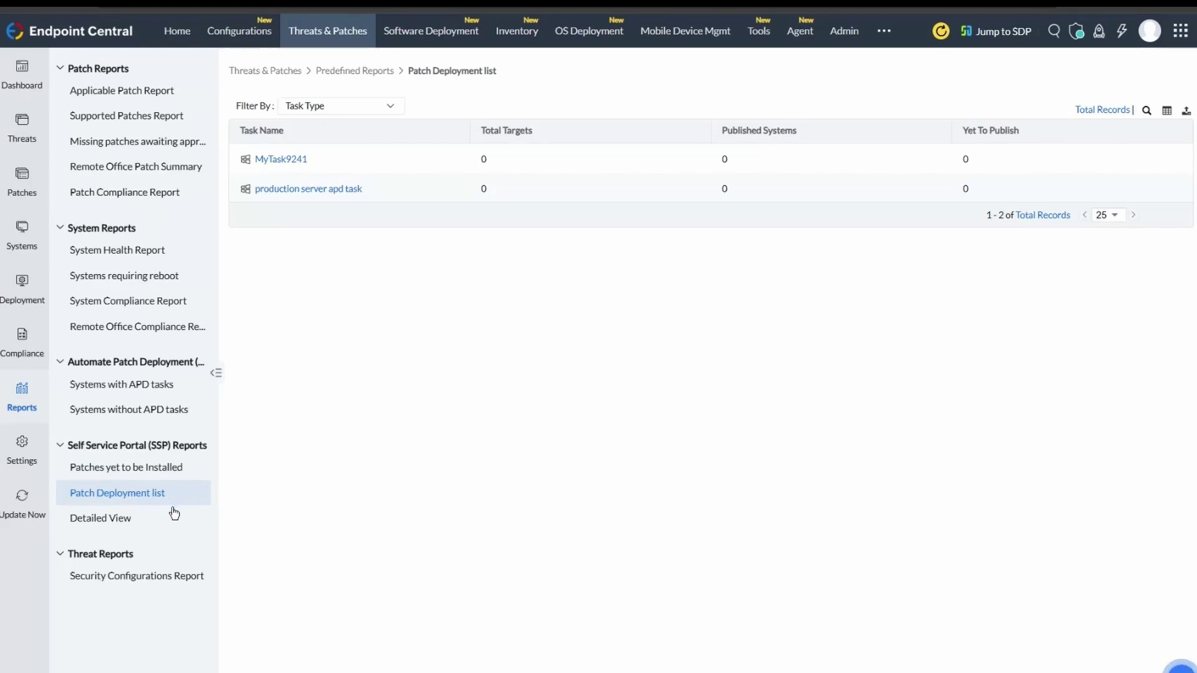
click(172, 521)
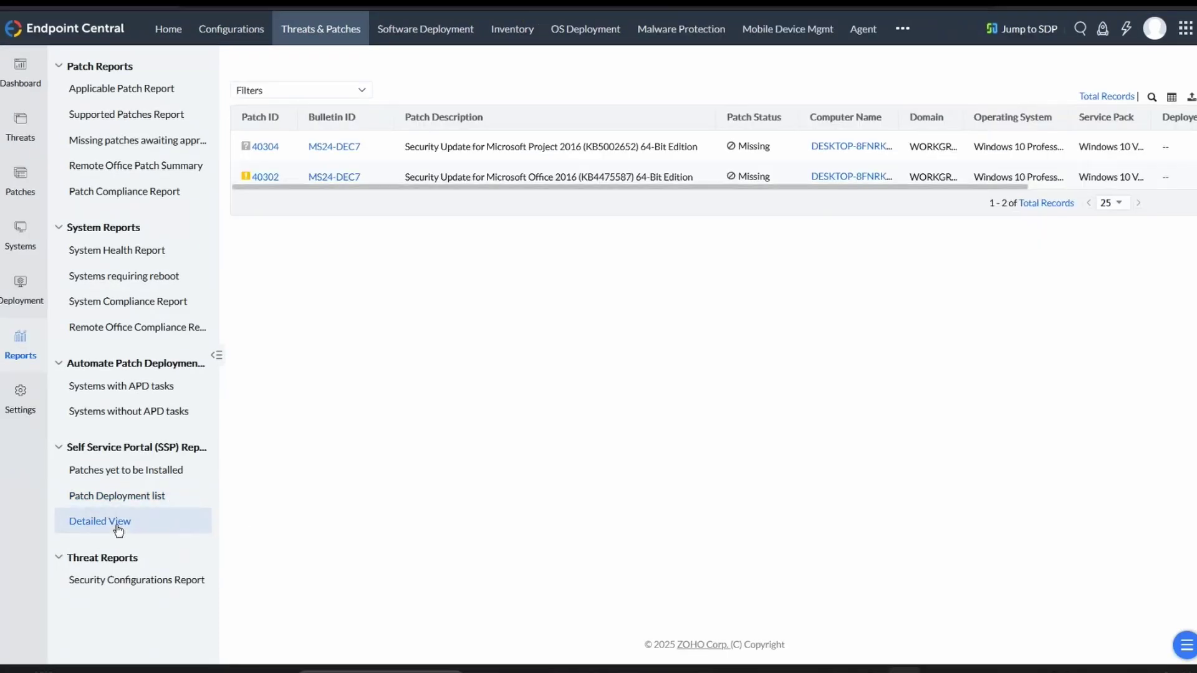